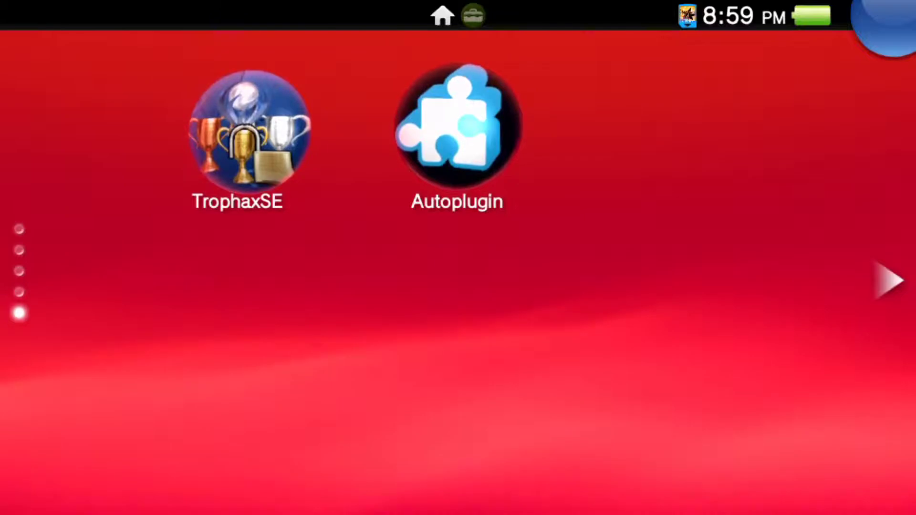
# Check that the SELECT button is assigned to FTP in VitaShell's main settings, and start the FTP server
pyautogui.scroll(2, 458, 268)
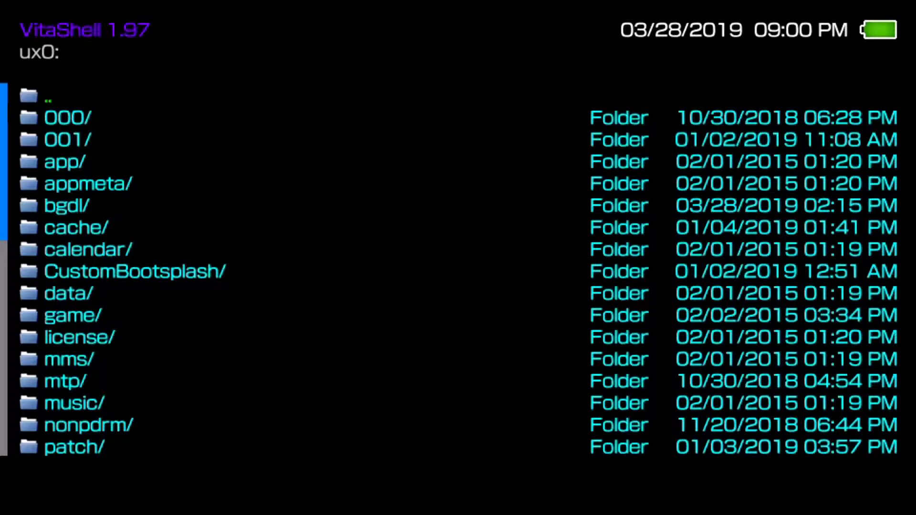
pyautogui.press('Return')
pyautogui.press('Down')
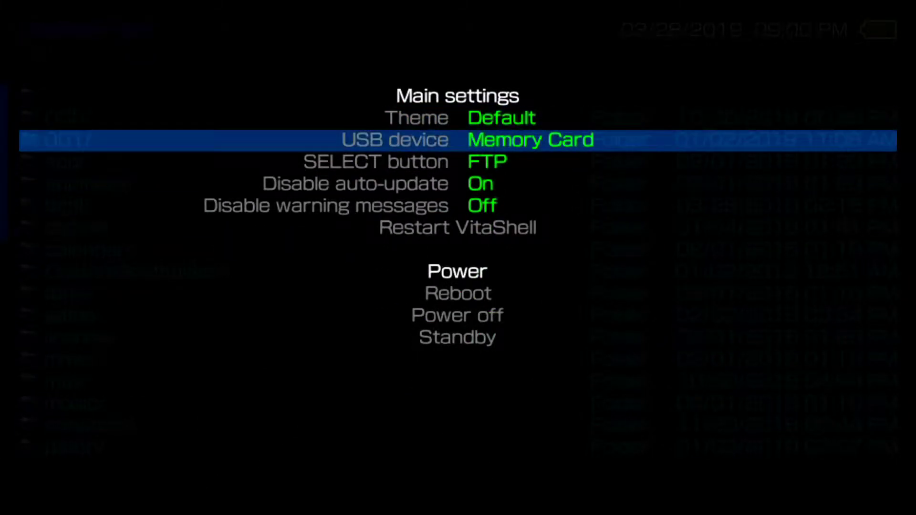
pyautogui.press('Escape')
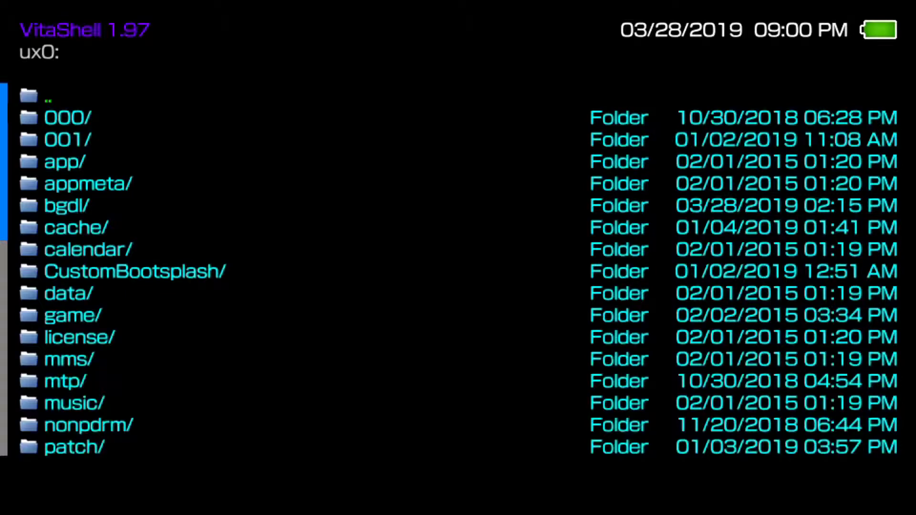
pyautogui.press('Select')
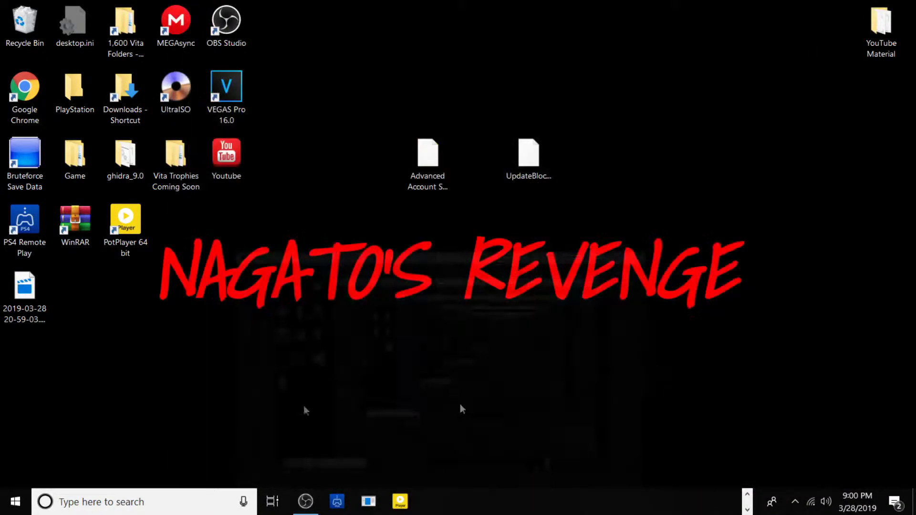
# Switch to FileZilla on the PC and move UpdateBlocker.vpk to a lower spot on the desktop beside its window
pyautogui.click(749, 497)
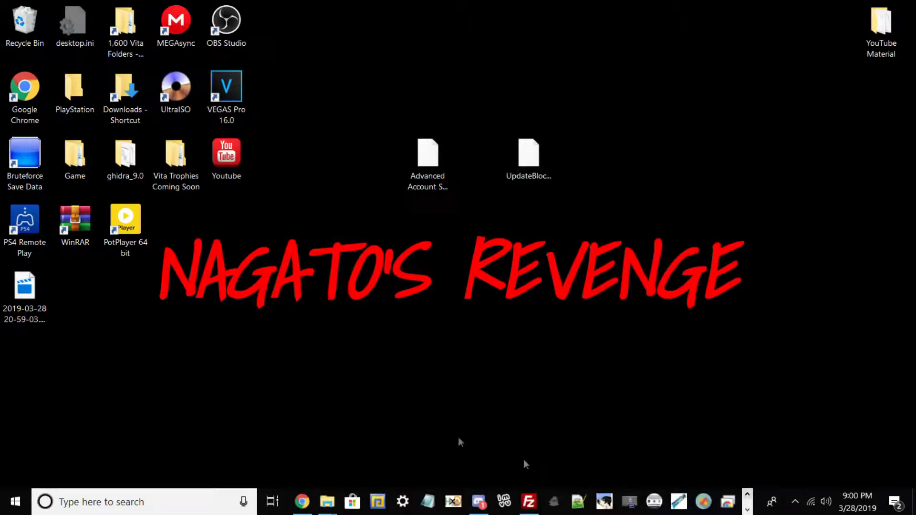
pyautogui.click(529, 502)
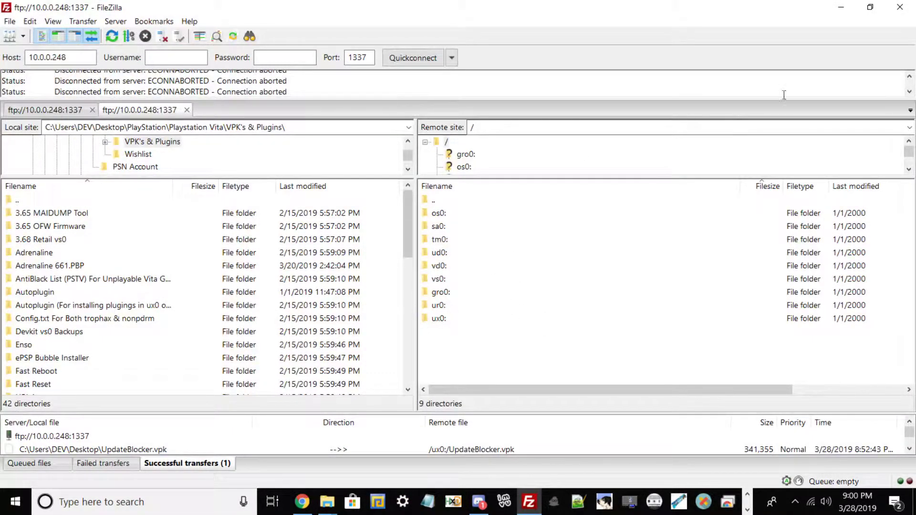
pyautogui.click(867, 8)
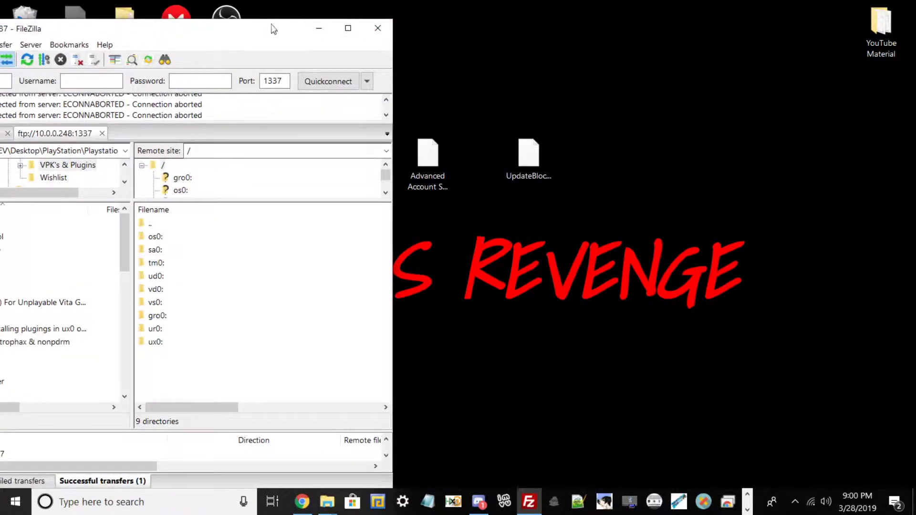
pyautogui.click(529, 157)
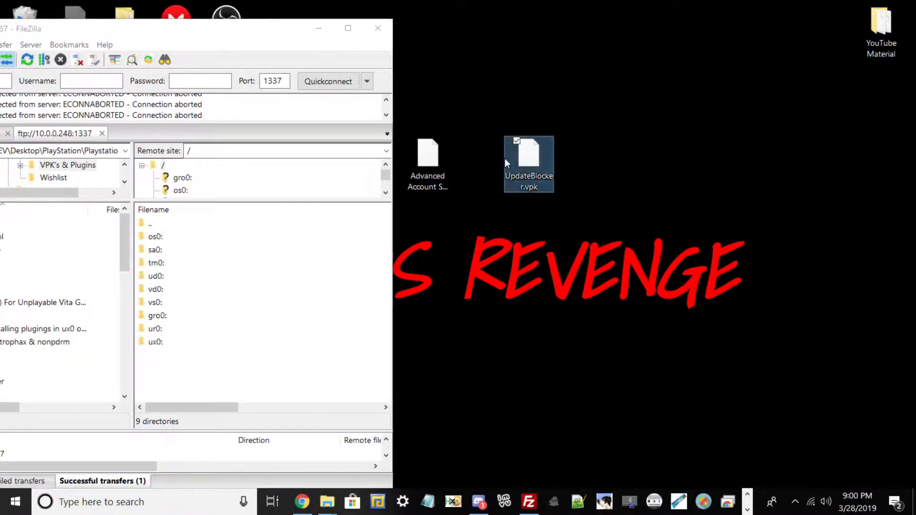
pyautogui.moveTo(524, 177); pyautogui.dragTo(523, 299)
pyautogui.click(348, 28)
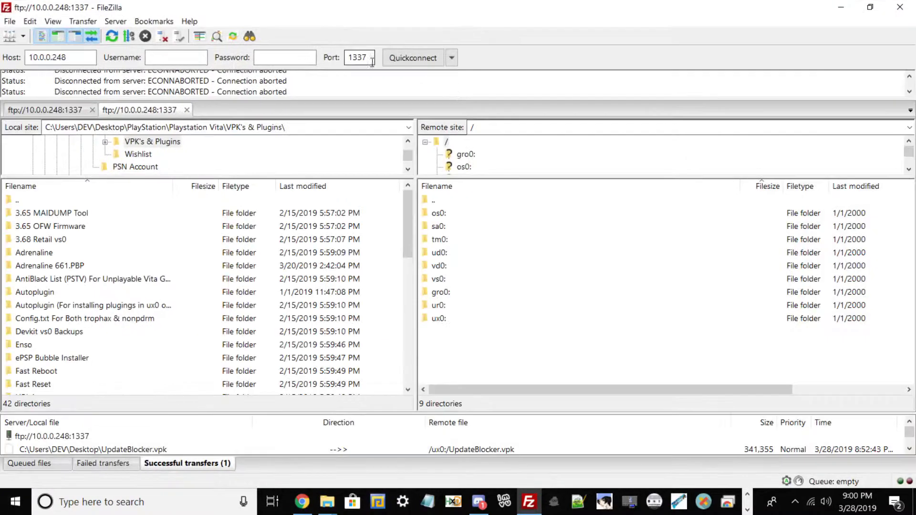
# Look for UpdateBlocker.vpk in the Vita's ux0: folder over FTP, and close FileZilla
pyautogui.doubleClick(444, 317)
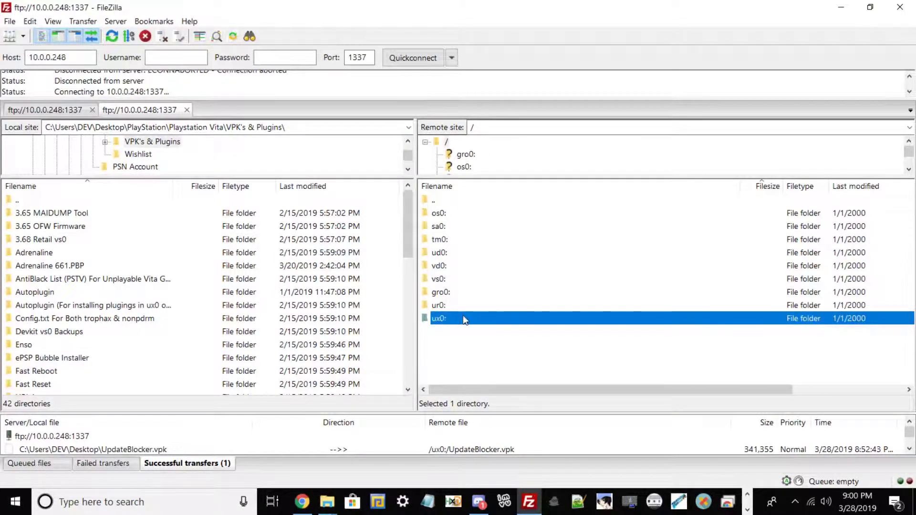
pyautogui.scroll(-8, 465, 341)
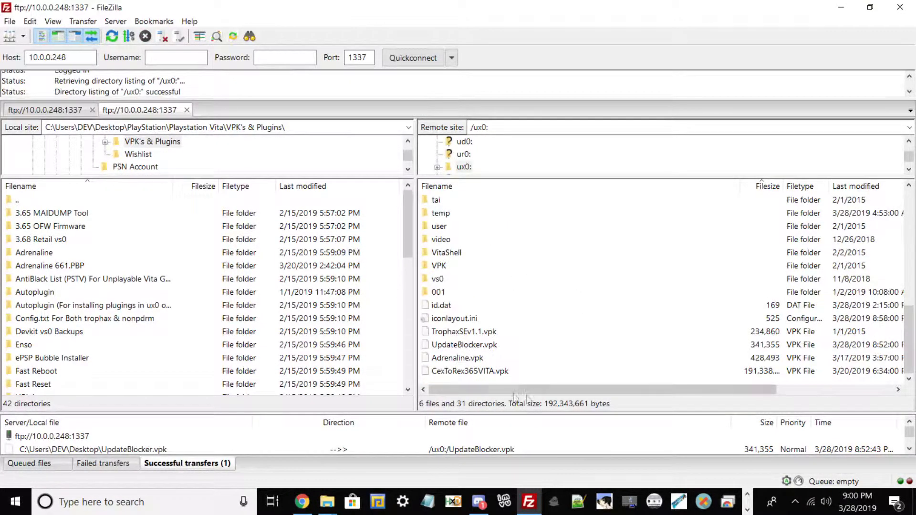
pyautogui.click(900, 8)
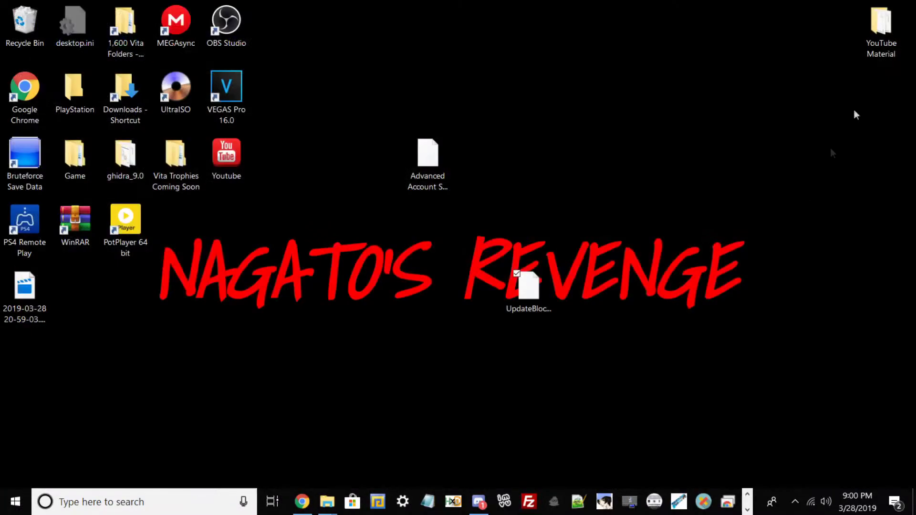
# Switch to OBS and show the Video Capture Device source to display the Vita's screen
pyautogui.click(747, 510)
pyautogui.click(301, 502)
pyautogui.click(425, 413)
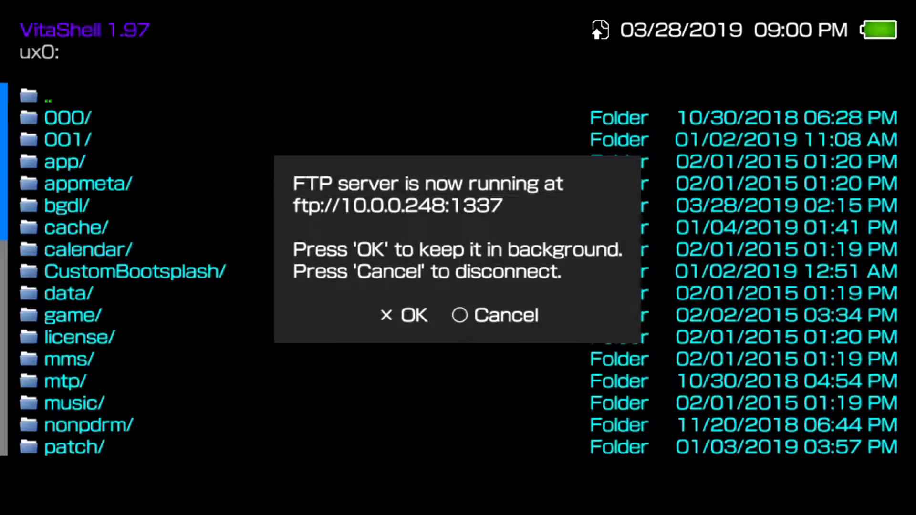
# Keep the FTP server running in the background and install UpdateBlocker.vpk from ux0:, accepting the package's partition-remount permission
pyautogui.press('Return')
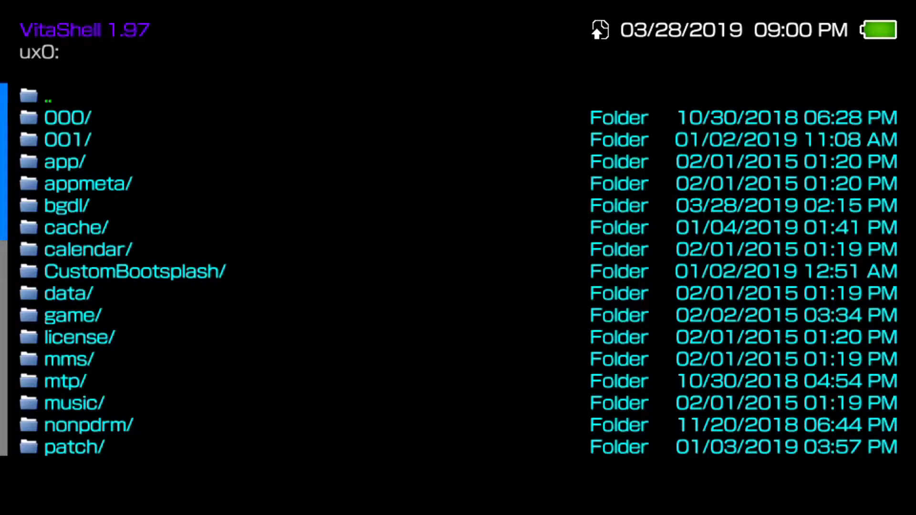
pyautogui.press('Right')
pyautogui.press('Right')
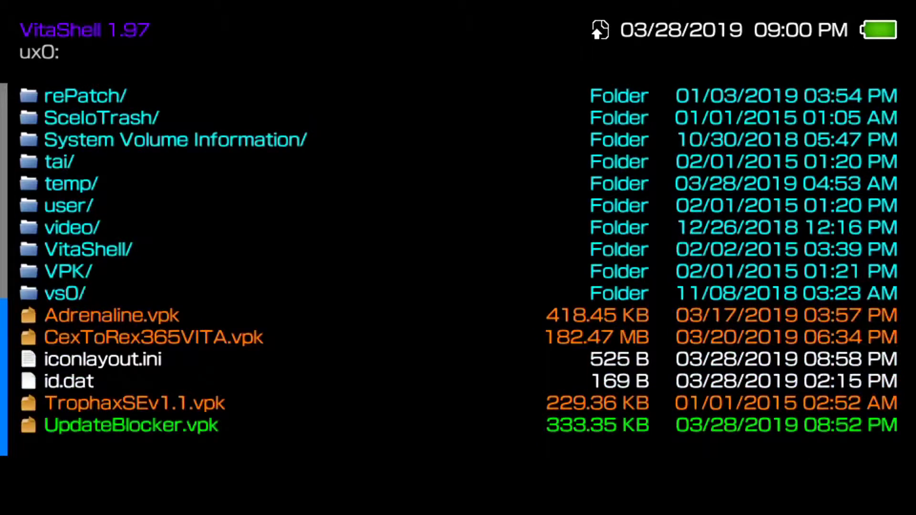
pyautogui.press('Return')
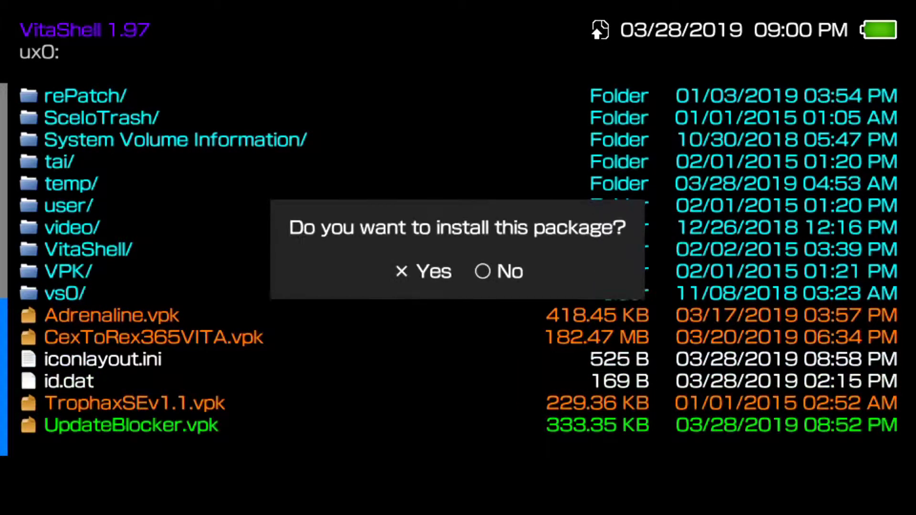
pyautogui.press('Return')
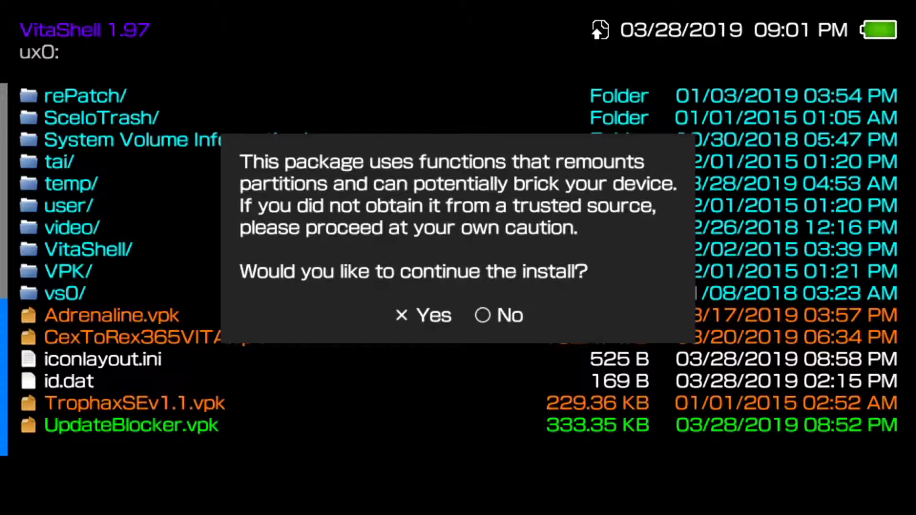
pyautogui.press('Return')
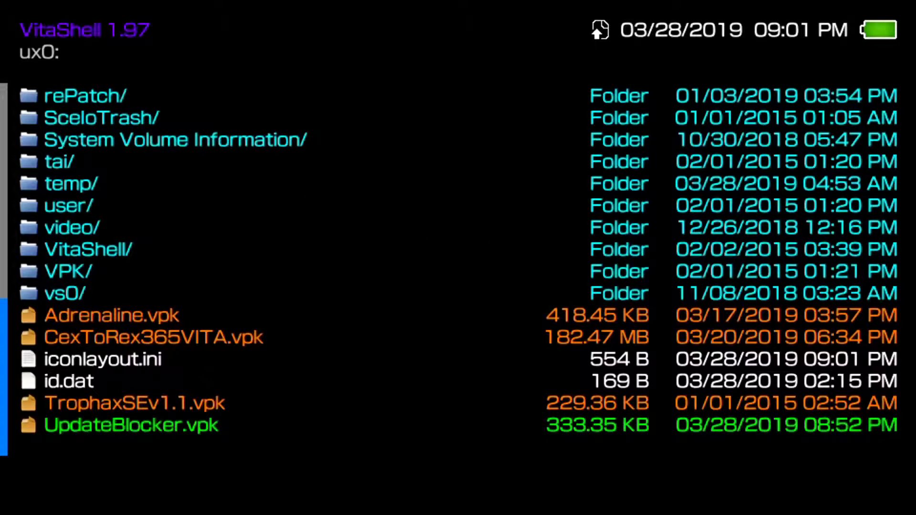
# Return to the Vita home screen and start UpdateBlocker, allowing VitaShell to close
pyautogui.press('super')
pyautogui.press('super')
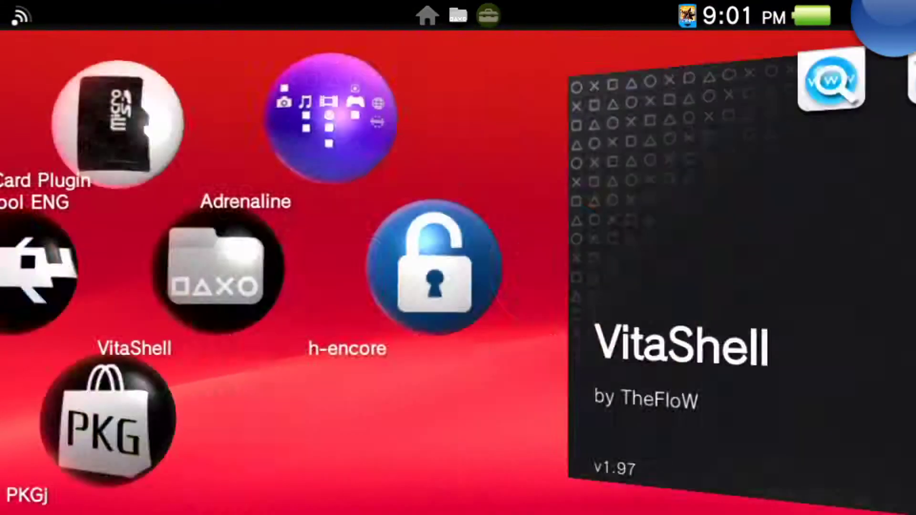
pyautogui.scroll(-1, 459, 258)
pyautogui.scroll(-1, 458, 258)
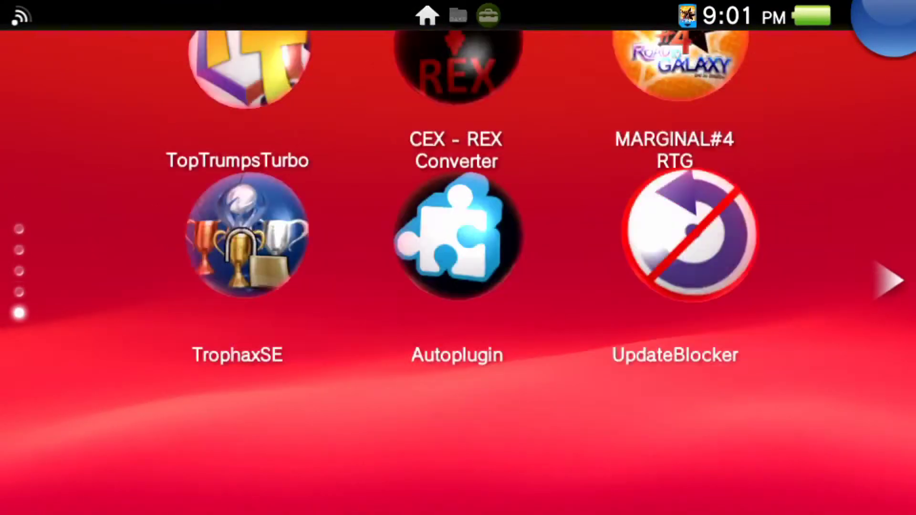
pyautogui.click(684, 120)
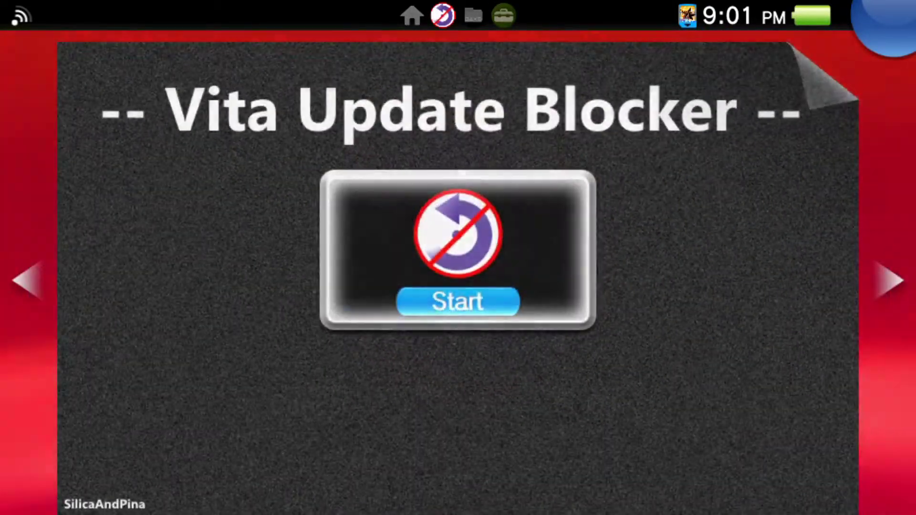
pyautogui.click(458, 300)
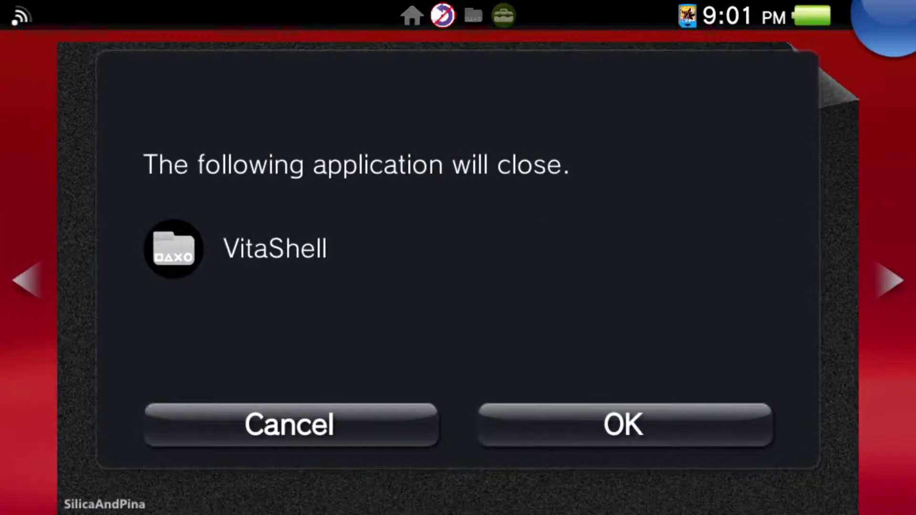
pyautogui.click(625, 425)
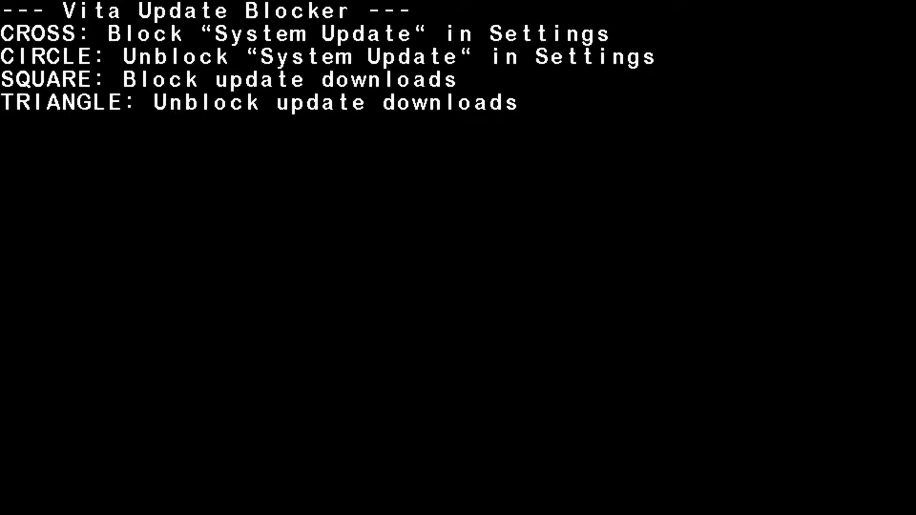
# Return to Vita Update Blocker's start page and resume the application to view its update blocking options
pyautogui.press('Return')
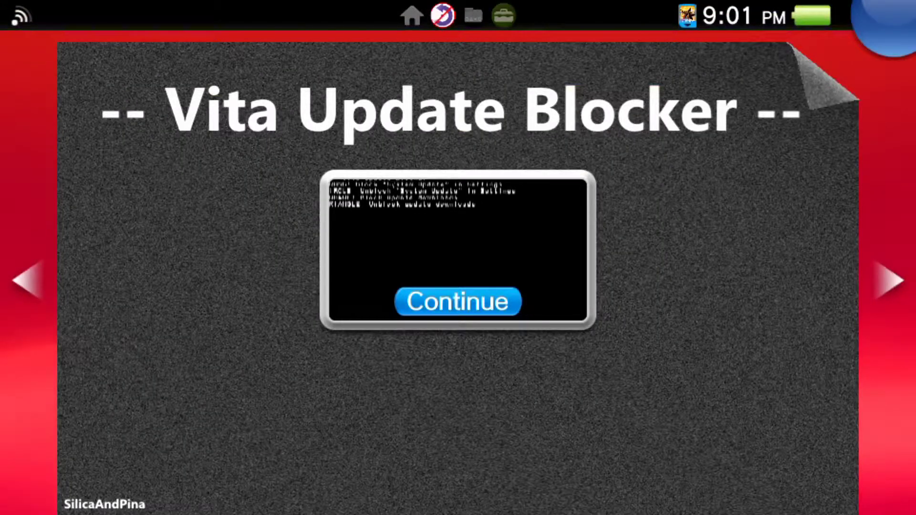
pyautogui.press('Return')
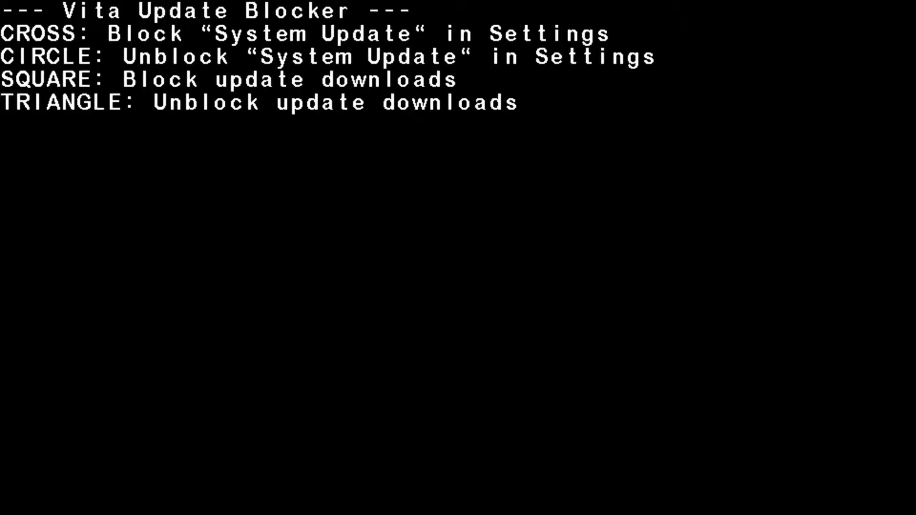
pyautogui.press('c')
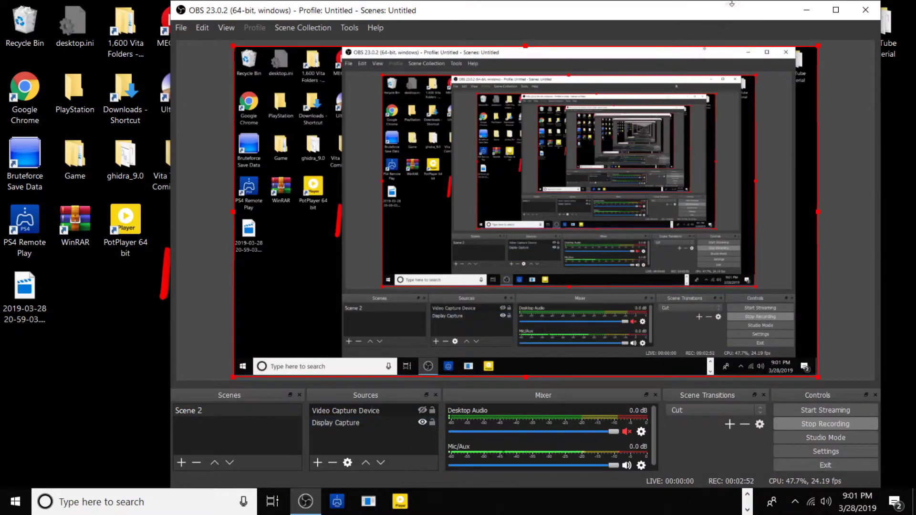
# Minimize OBS, move UpdateBlocker.vpk back beside the Advanced Account file on the desktop, and bring OBS up again
pyautogui.click(807, 11)
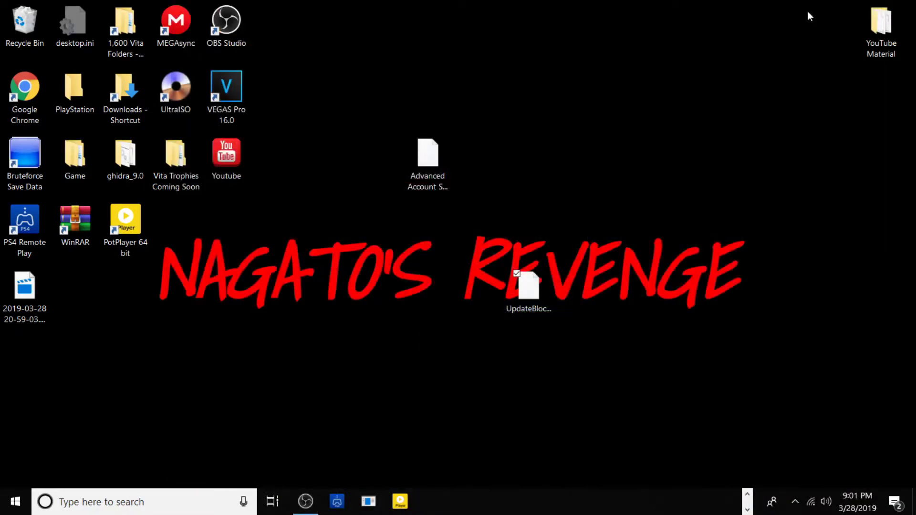
pyautogui.doubleClick(528, 289)
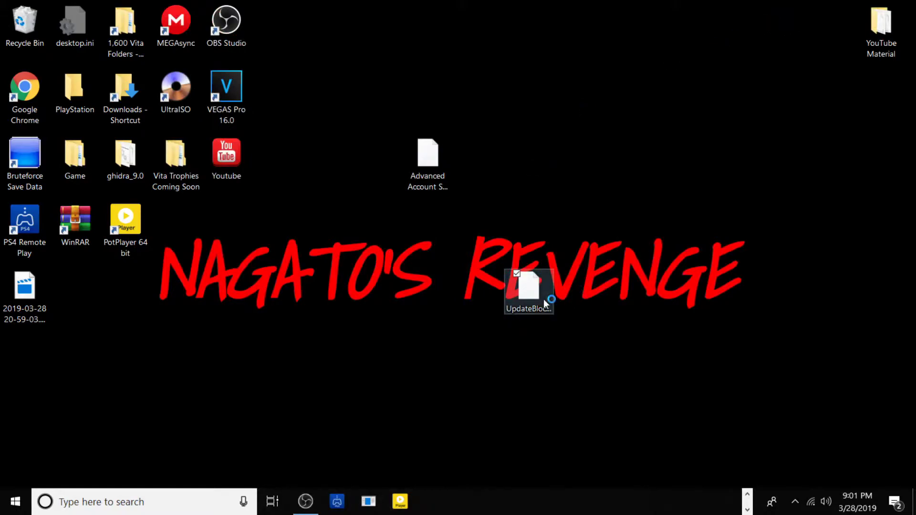
pyautogui.moveTo(543, 299); pyautogui.dragTo(511, 165)
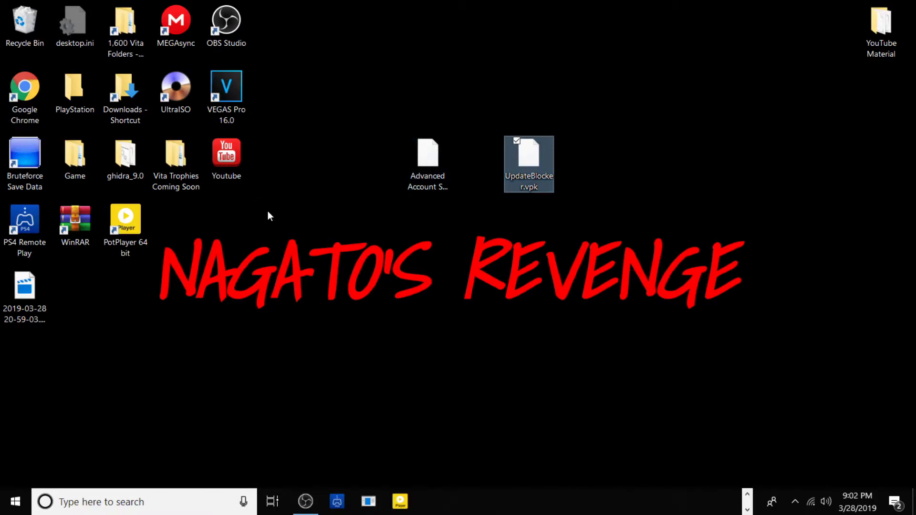
pyautogui.moveTo(305, 506)
pyautogui.click(304, 501)
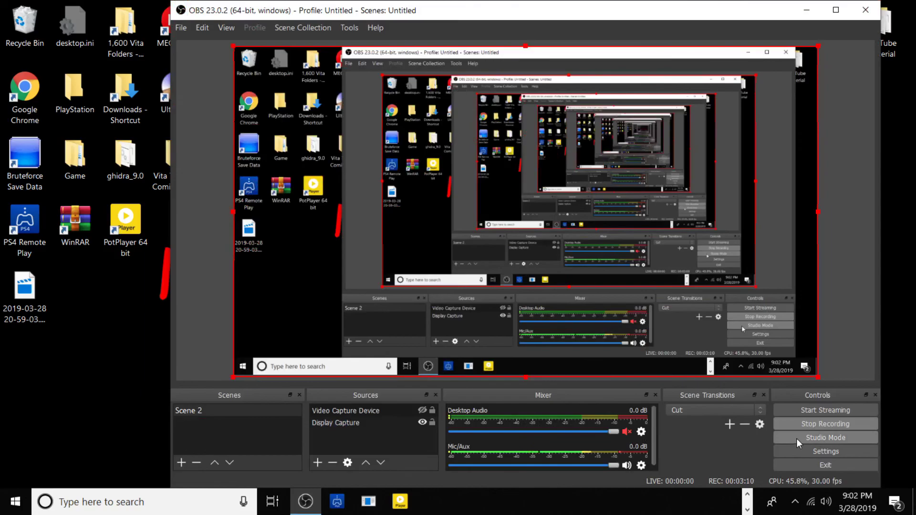